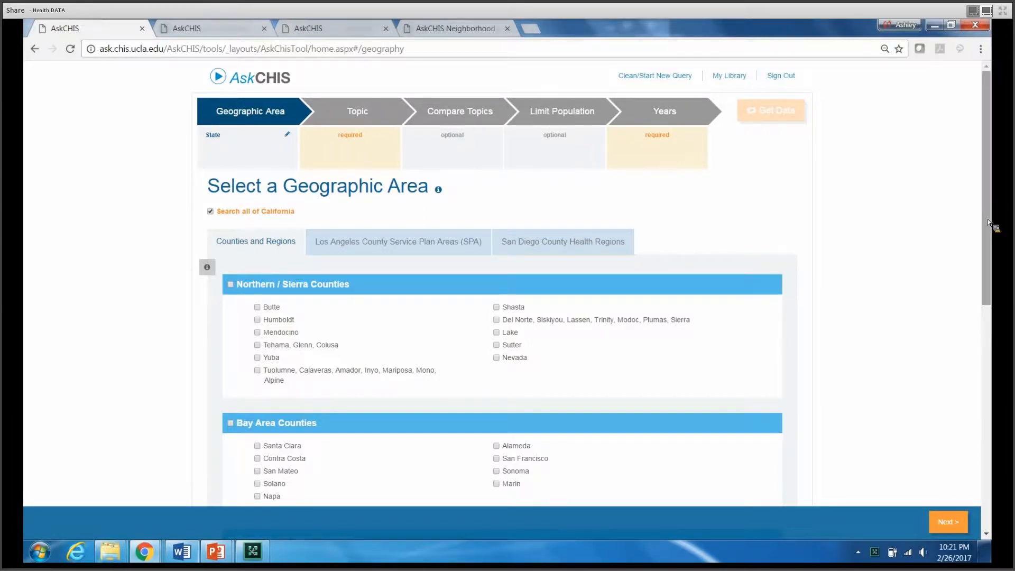
Set the geographic area to Los Angeles County instead of all of California
left_click_drag(989, 220, 994, 440)
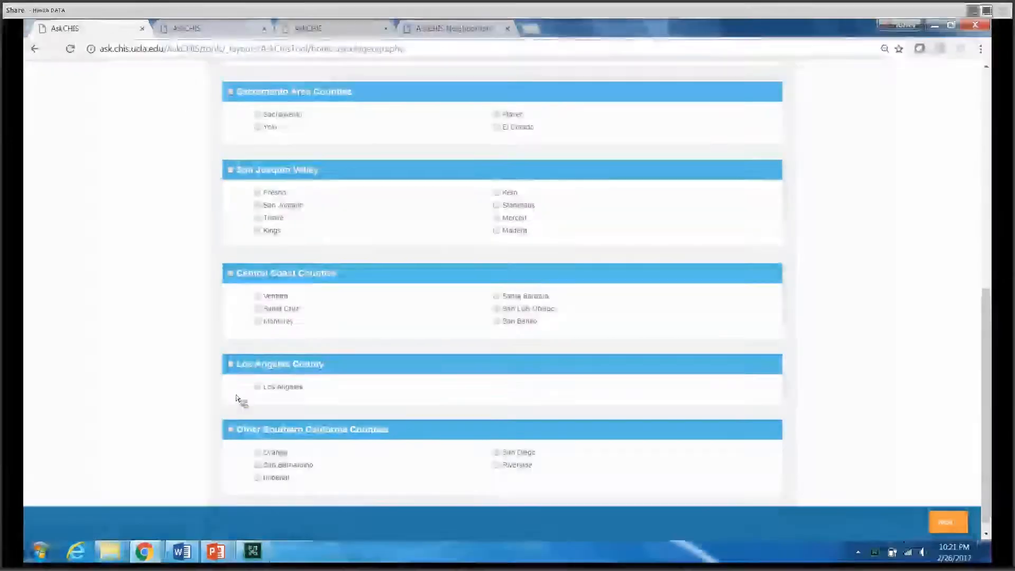
left_click(231, 368)
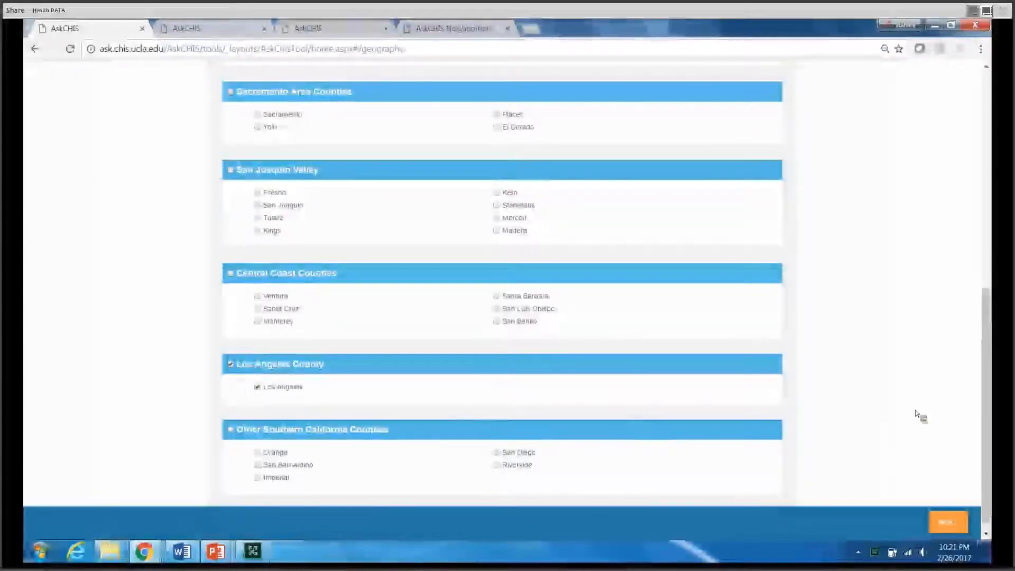
Review the Los Angeles County Service Plan Areas and the San Diego County Health Regions, and return to the counties and regions list
scroll(978, 401, "up", 7)
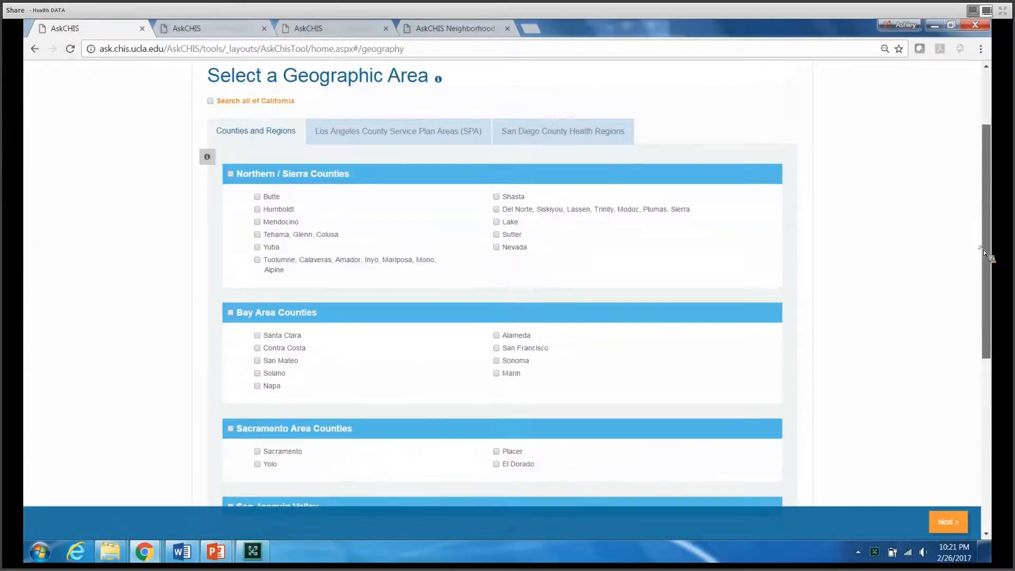
left_click(408, 138)
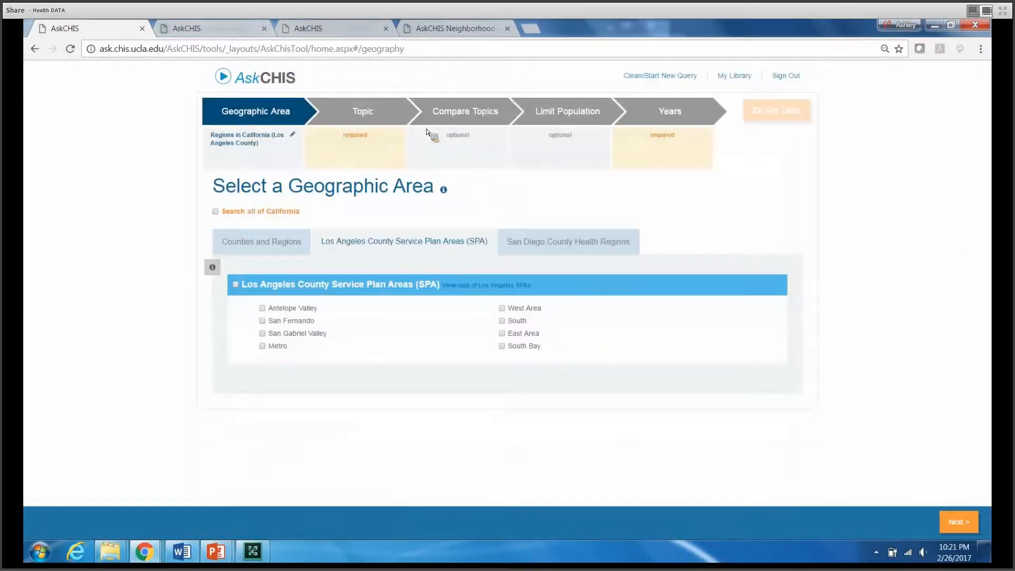
left_click(568, 250)
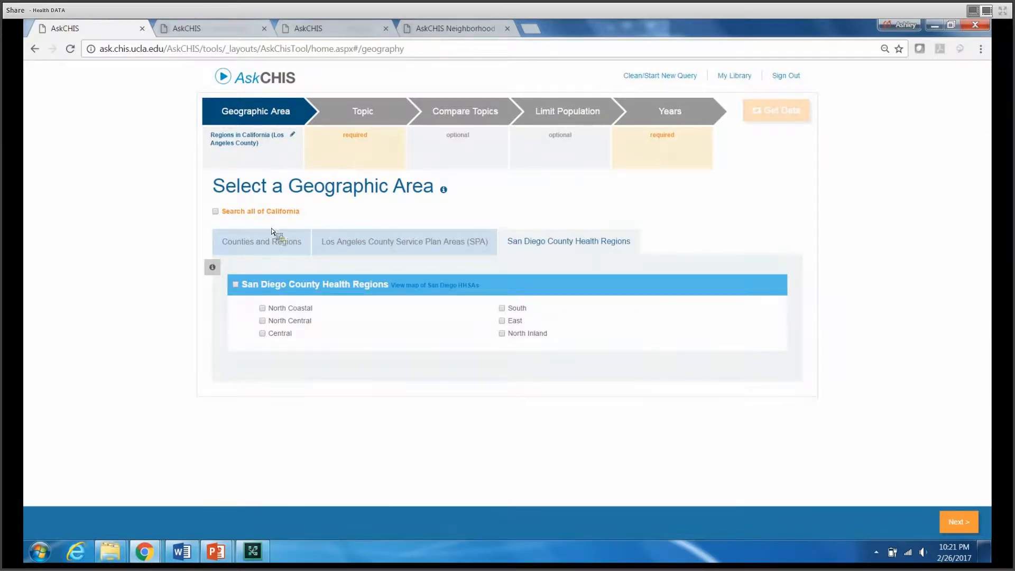
left_click(272, 245)
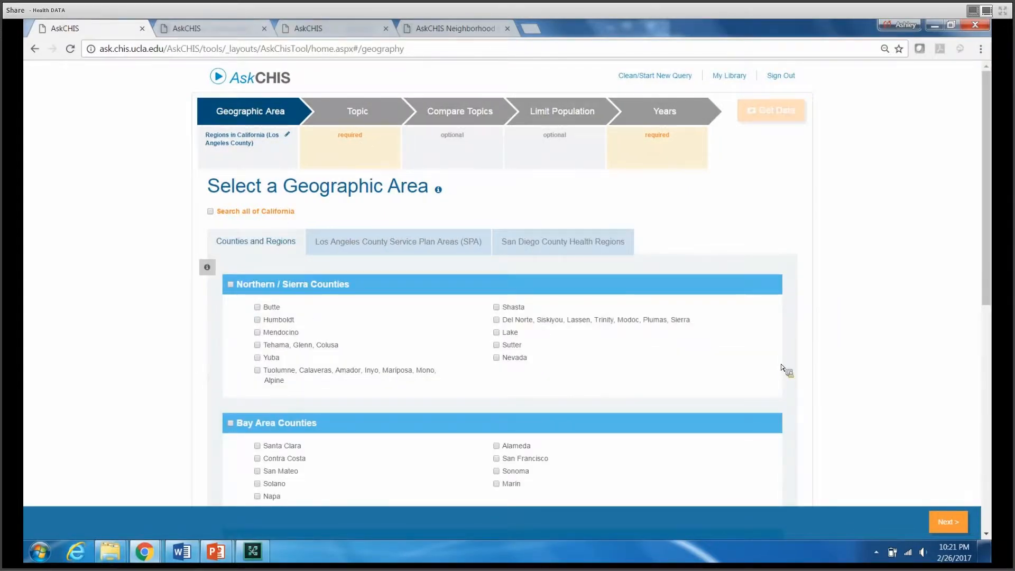
Choose "Have usual place to go to when sick or need health advice" under Access & Utilization, Usual Source of Care, as the query topic
left_click(949, 522)
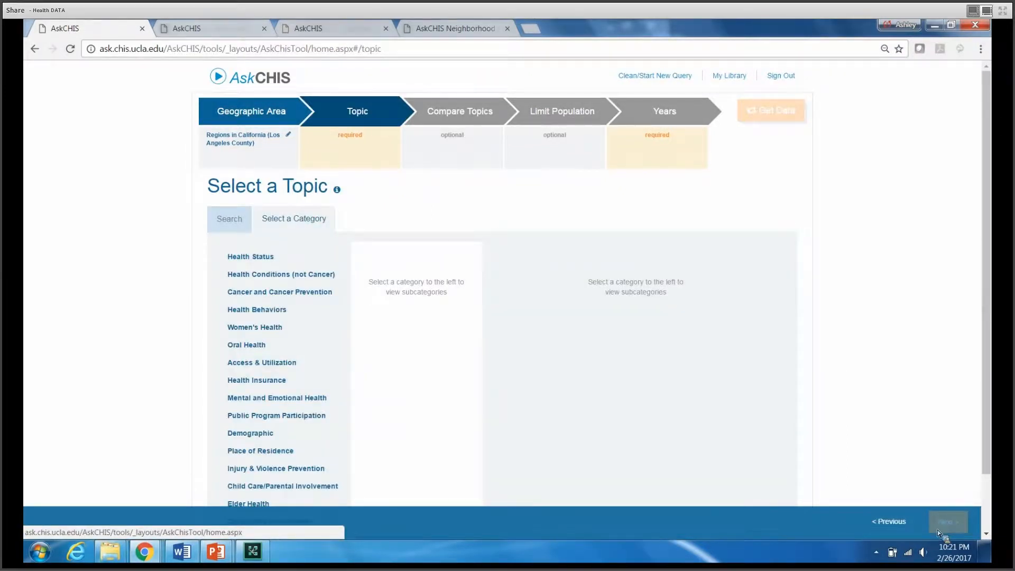
left_click(276, 363)
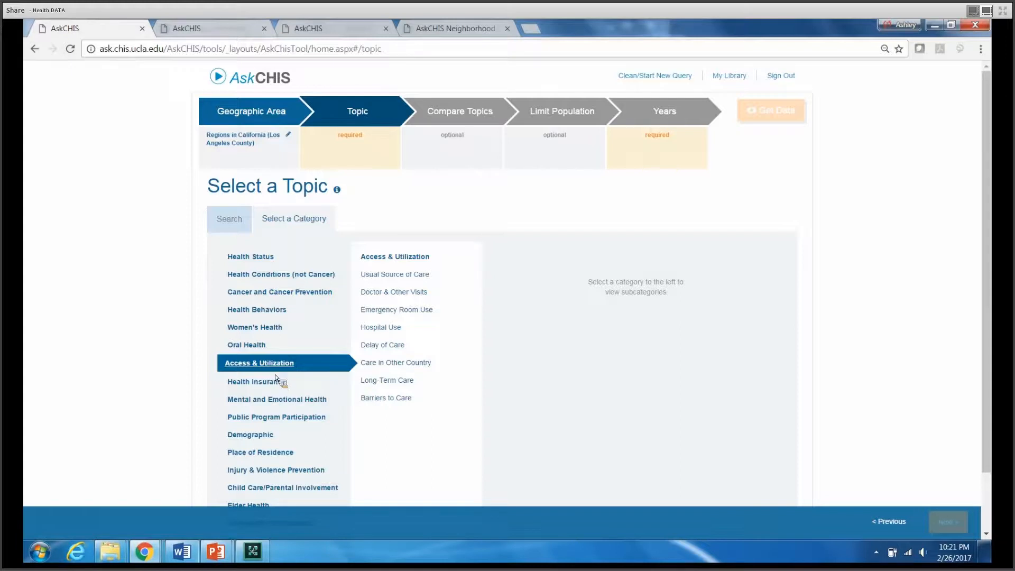
left_click(230, 215)
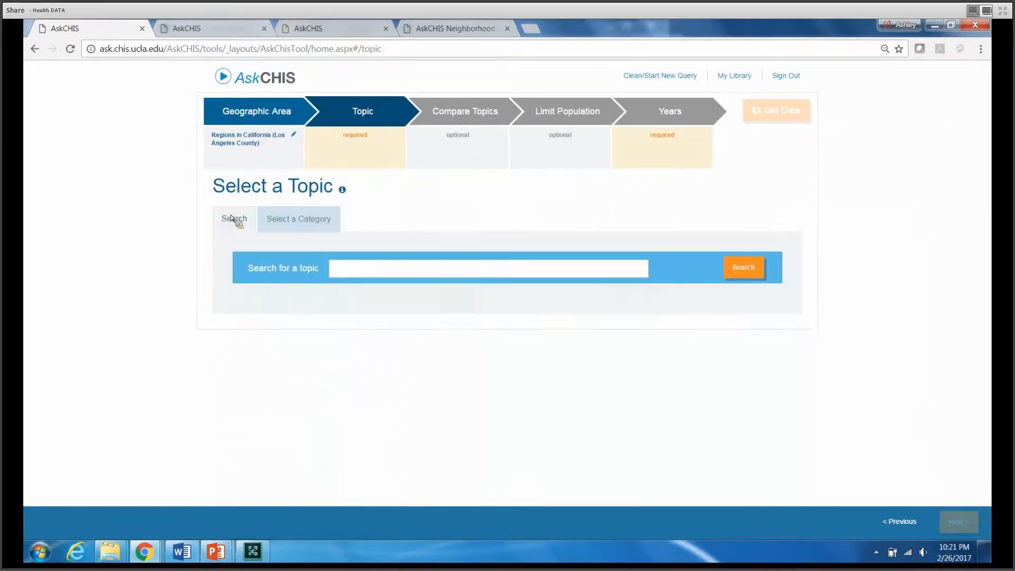
left_click(303, 225)
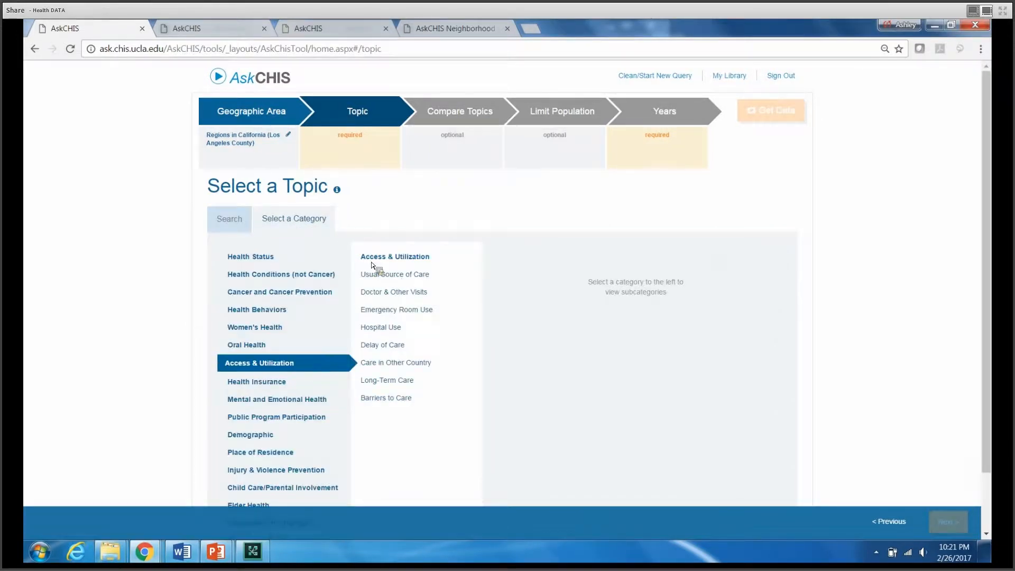
left_click_drag(987, 295, 988, 352)
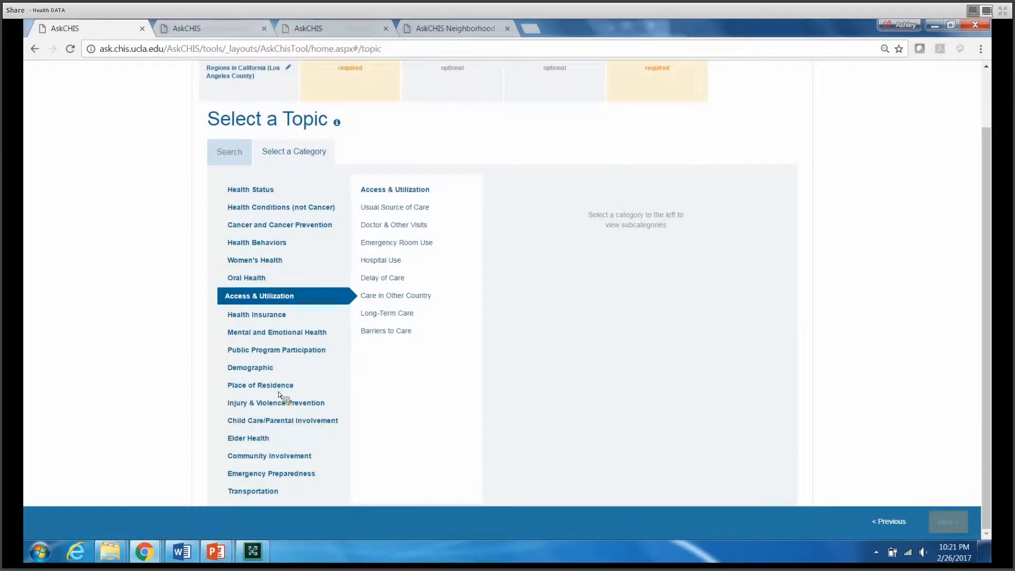
left_click(410, 209)
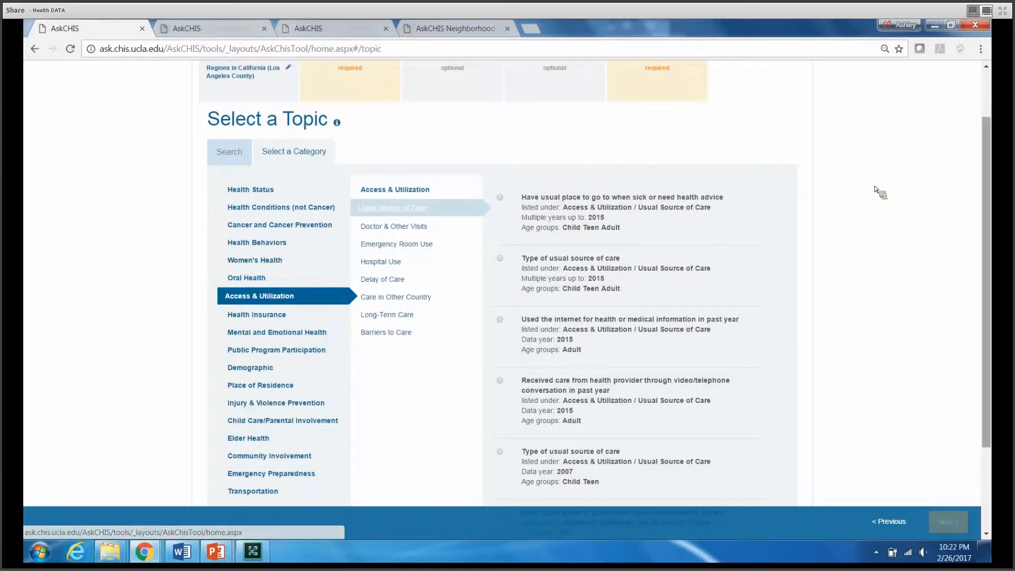
left_click_drag(988, 228, 989, 193)
scroll(587, 333, "up", 1)
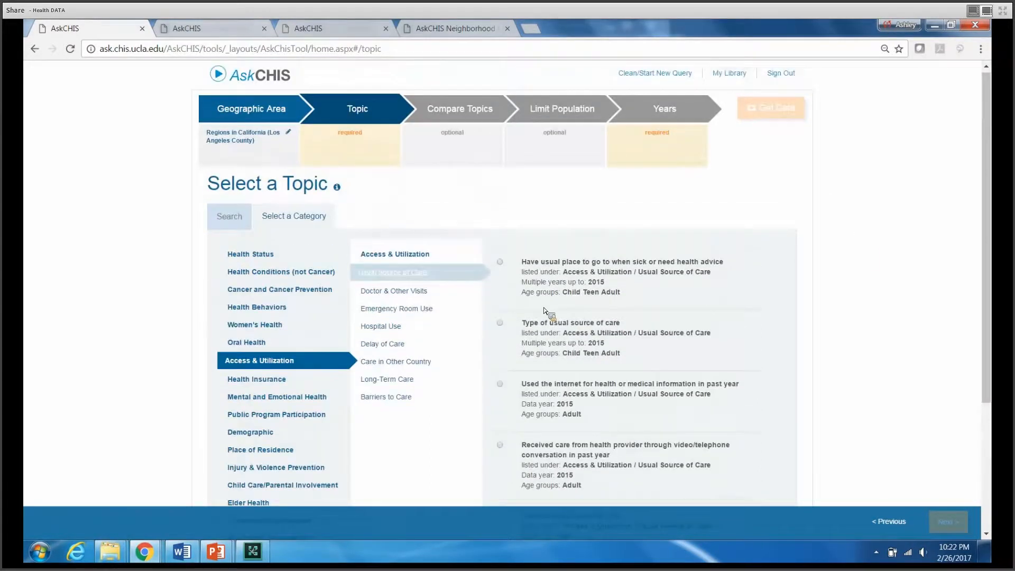
left_click(504, 265)
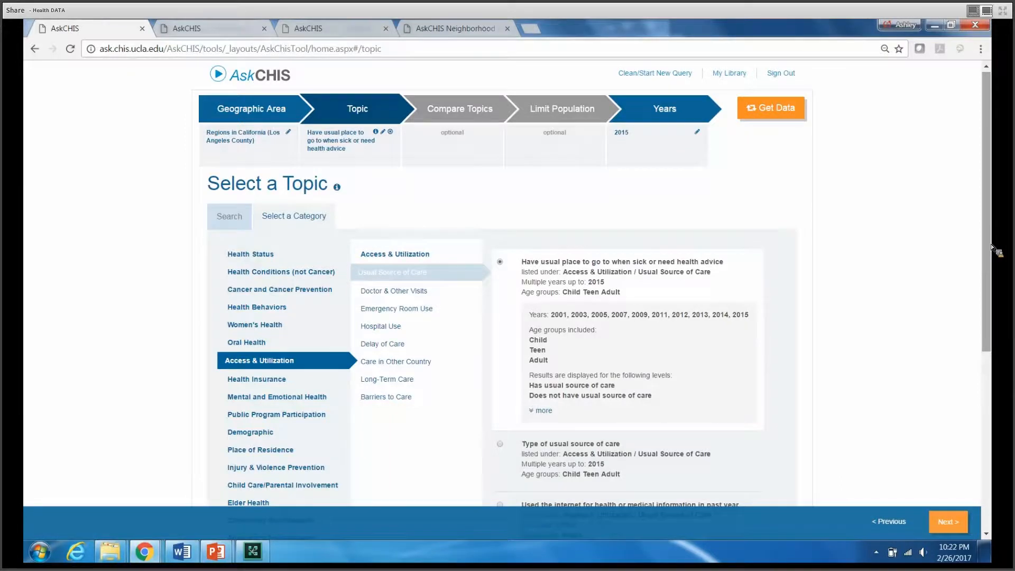
Expand the selected topic's full details and examine its available years, age groups and 2001 variable description
left_click(542, 414)
left_click_drag(986, 209, 986, 259)
left_click_drag(554, 167, 751, 170)
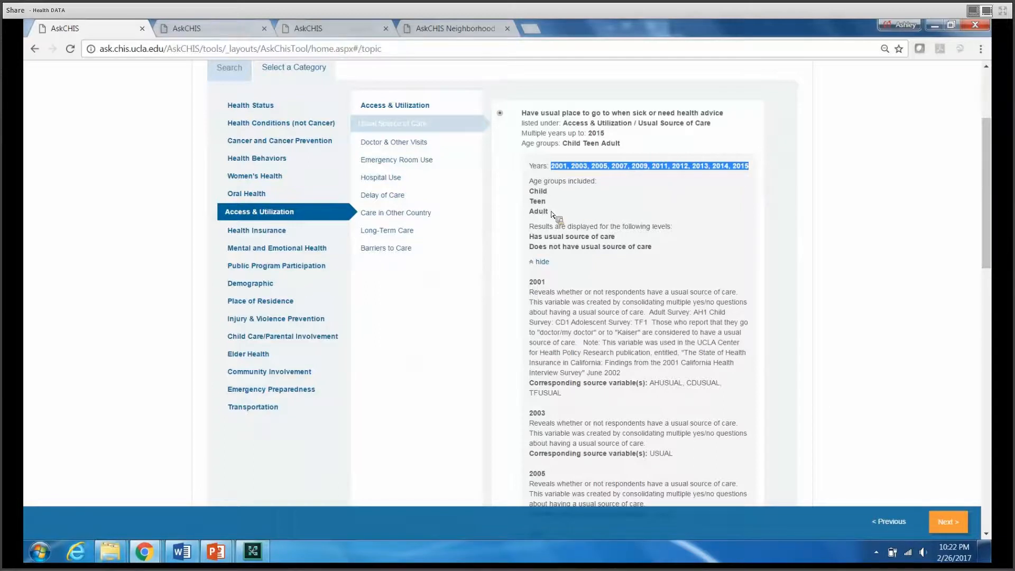
left_click_drag(550, 212, 542, 201)
left_click(604, 313)
left_click_drag(637, 372, 528, 297)
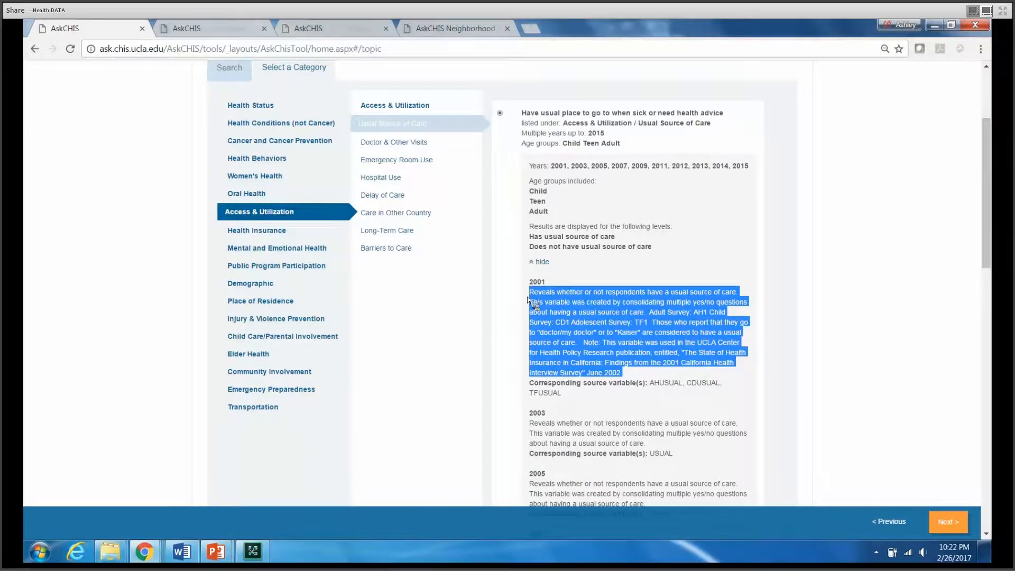
left_click_drag(538, 294, 641, 370)
left_click(641, 376)
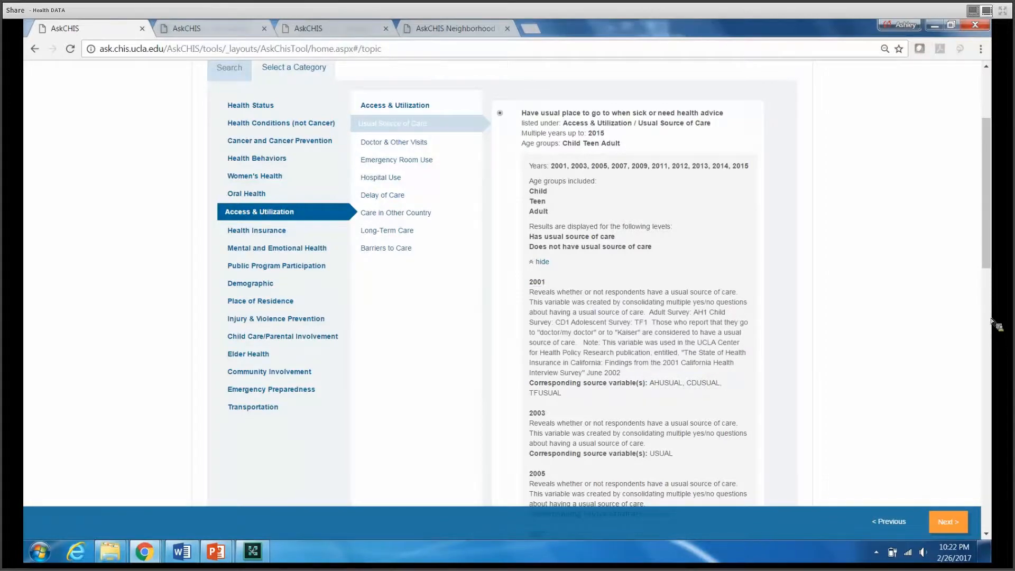
left_click_drag(989, 248, 980, 173)
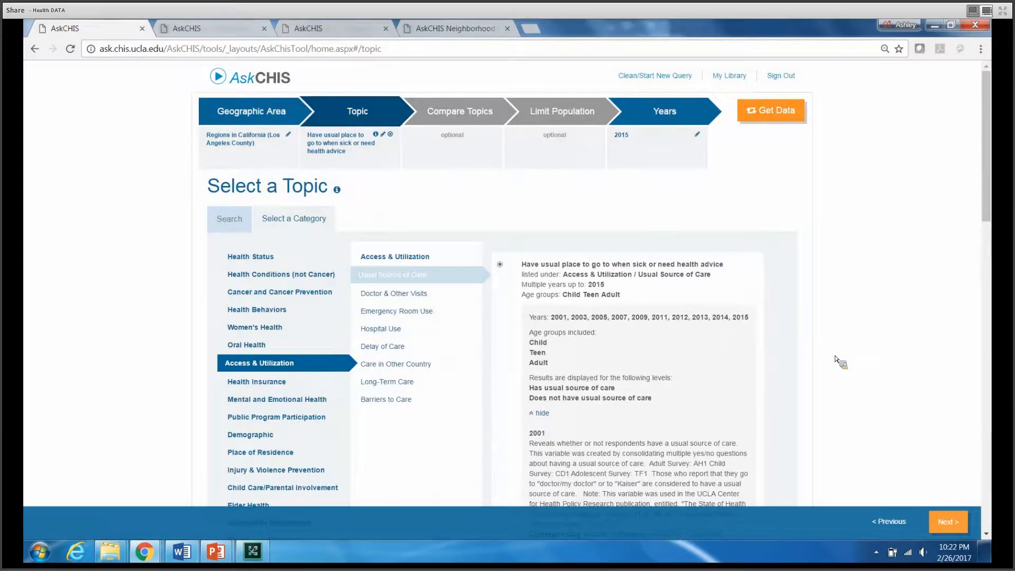
Proceed to comparing topics and review the topic search, common comparisons and category list
left_click(947, 521)
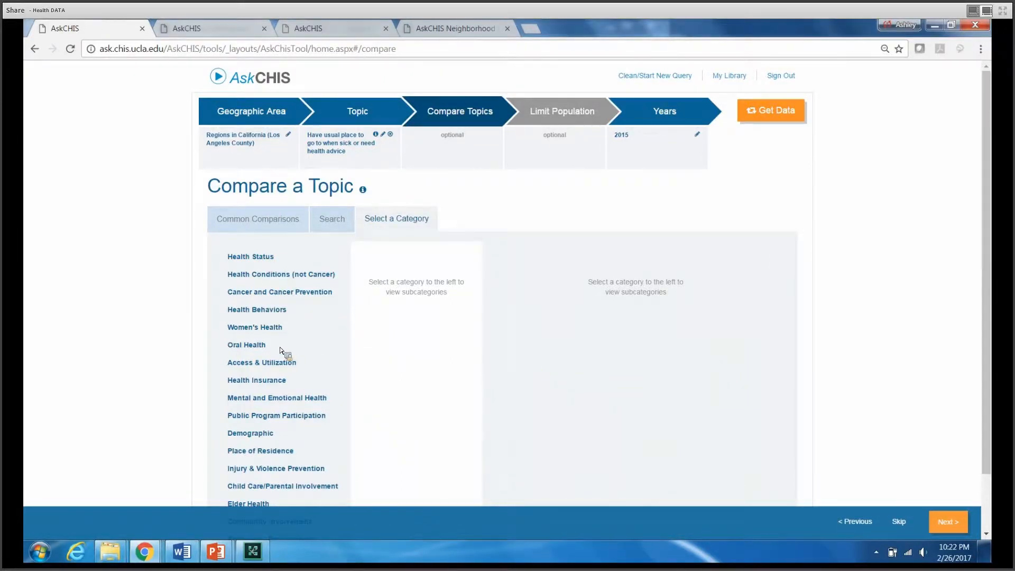
left_click(337, 228)
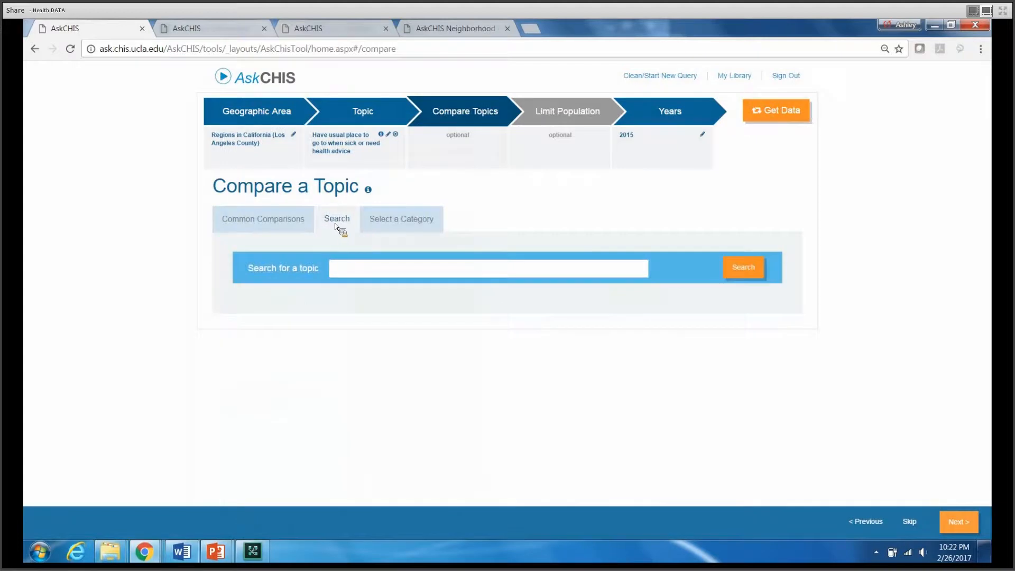
left_click(410, 219)
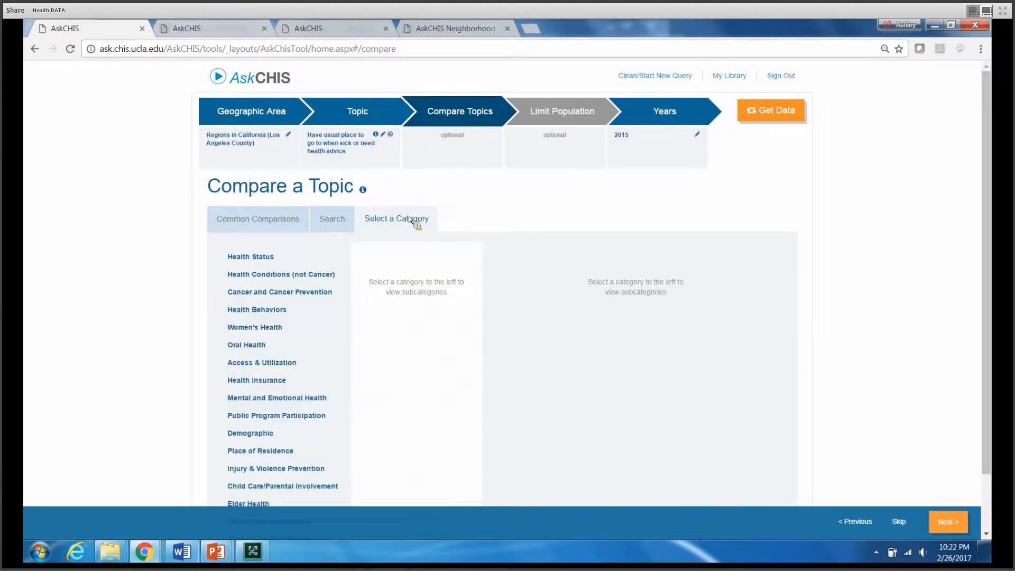
left_click(264, 221)
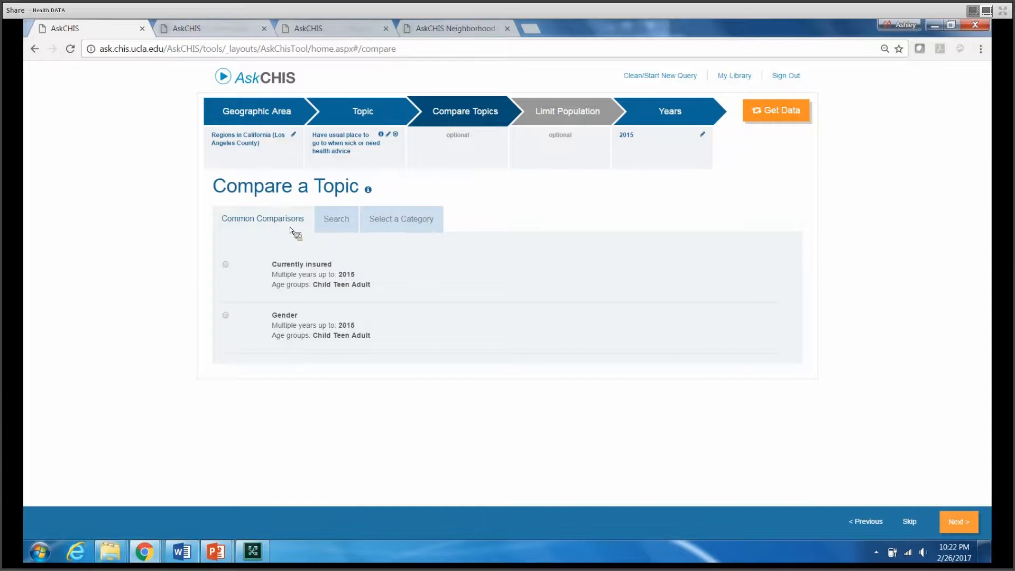
left_click(388, 225)
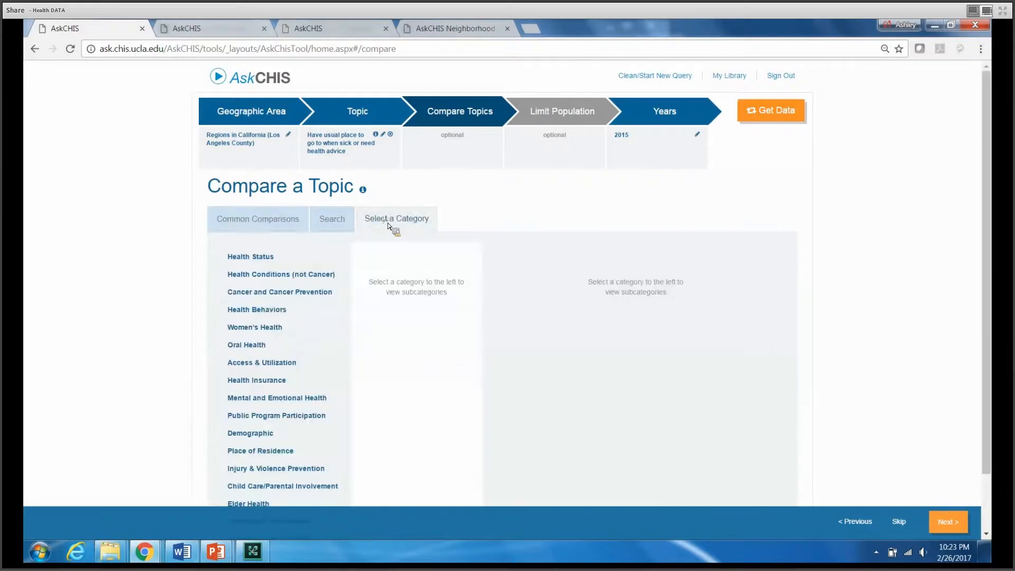
Choose "Currently insured" under Health Insurance, Current Coverage, as the comparison topic
left_click(259, 380)
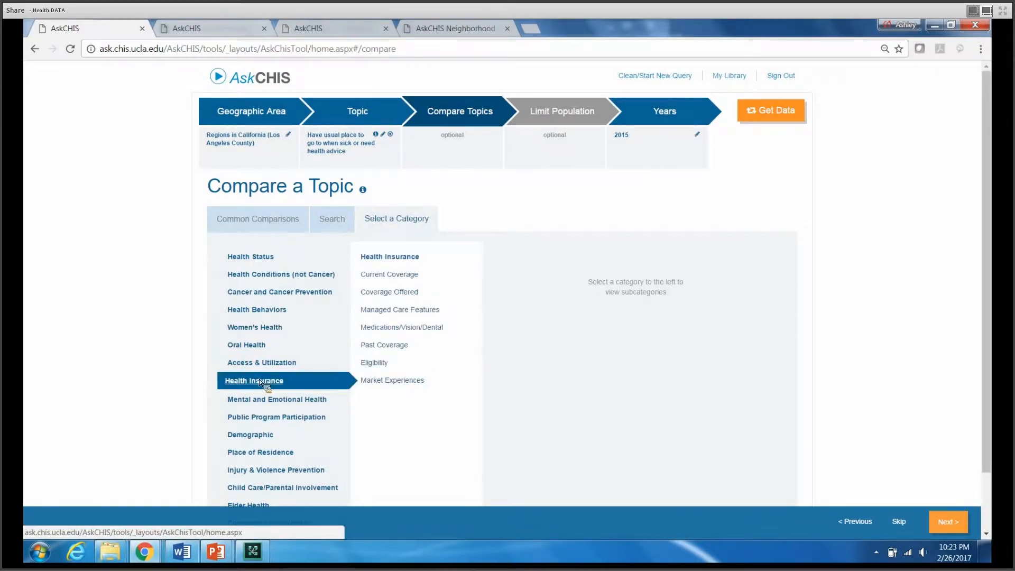
left_click(406, 276)
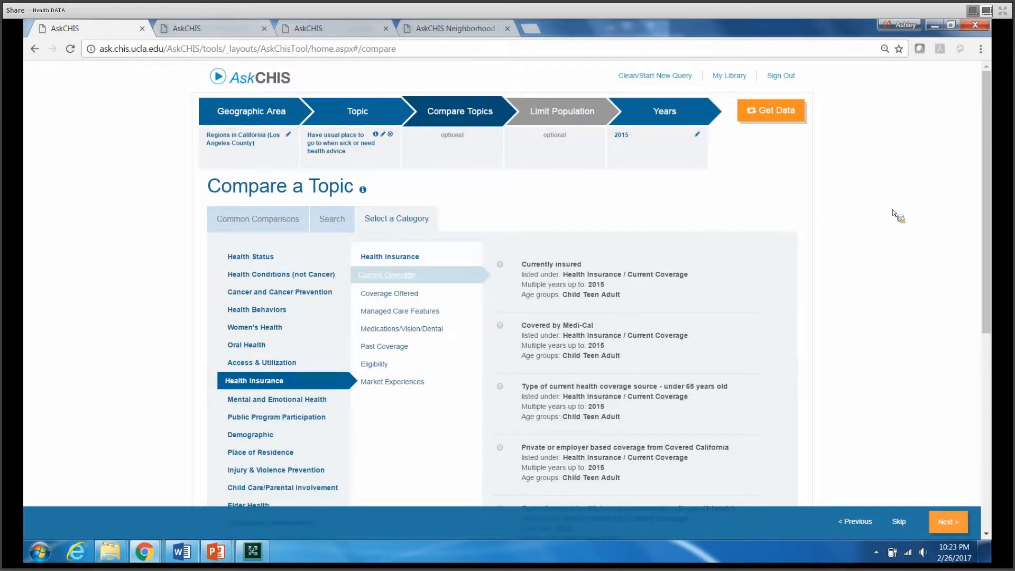
left_click(500, 265)
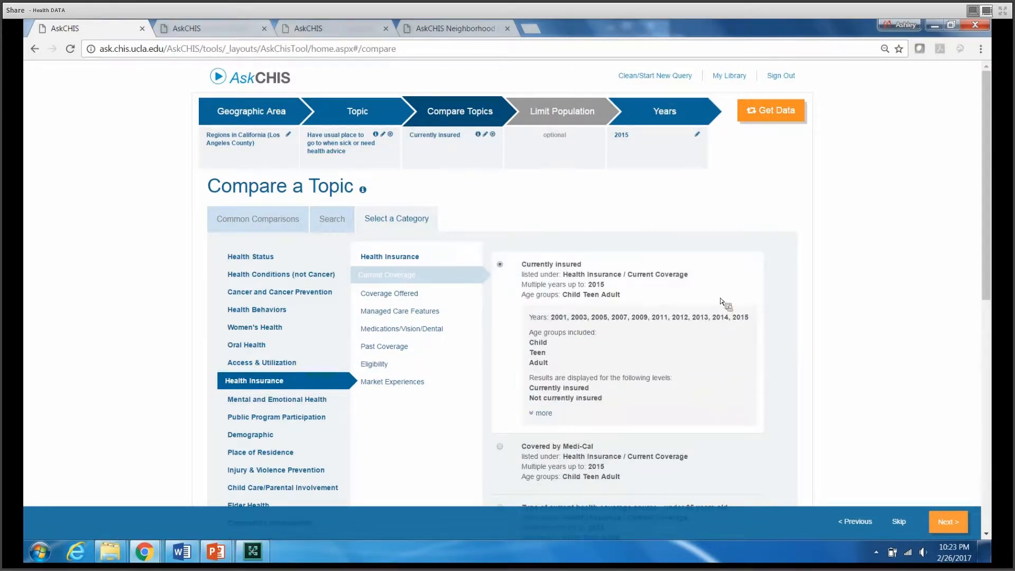
Change the comparison topic to "Type of current health coverage source - under 65 years old"
scroll(992, 293, "down", 1)
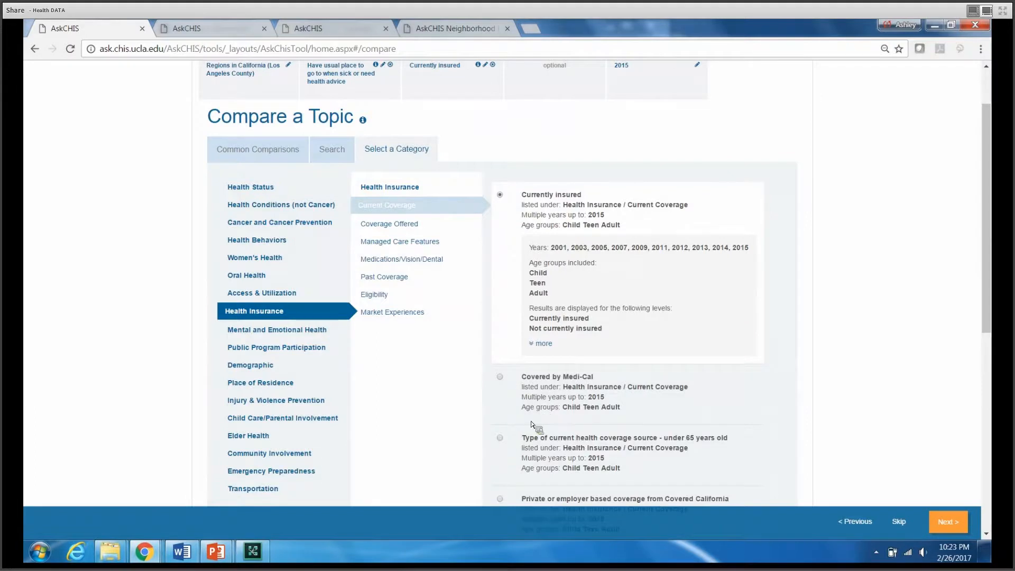
left_click(500, 438)
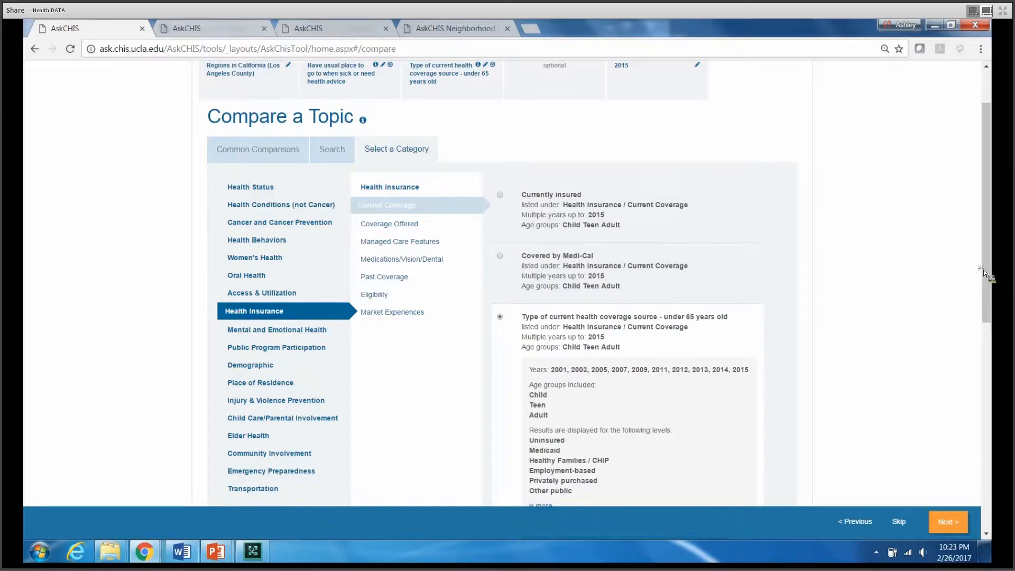
mouse_move(984, 272)
left_mouse_down()
mouse_move(987, 308)
mouse_move(963, 308)
left_mouse_up()
left_click(935, 298)
left_click_drag(988, 264, 987, 299)
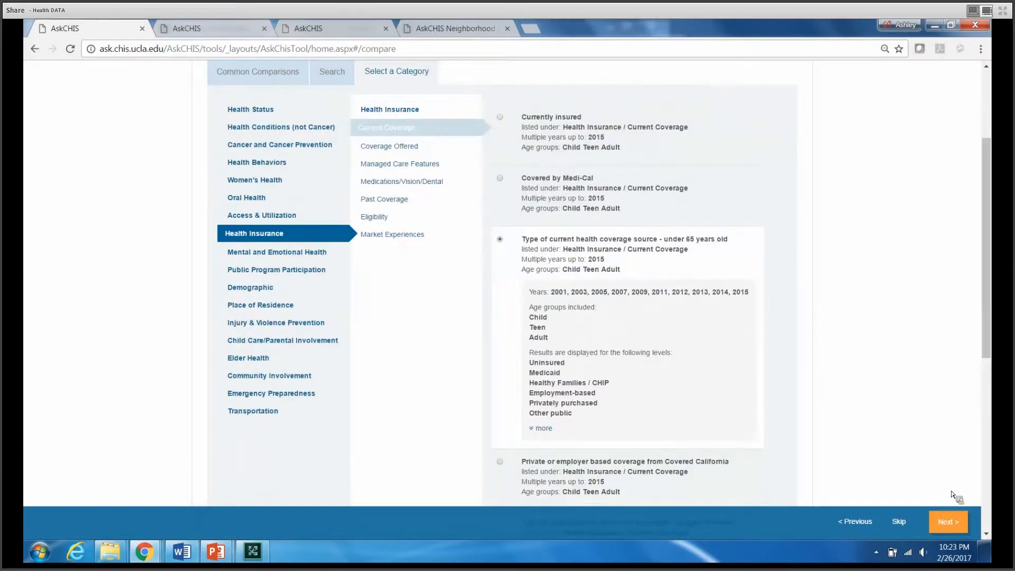
Proceed to limiting the population and review the age, gender, race and federal poverty level filters
left_click(945, 527)
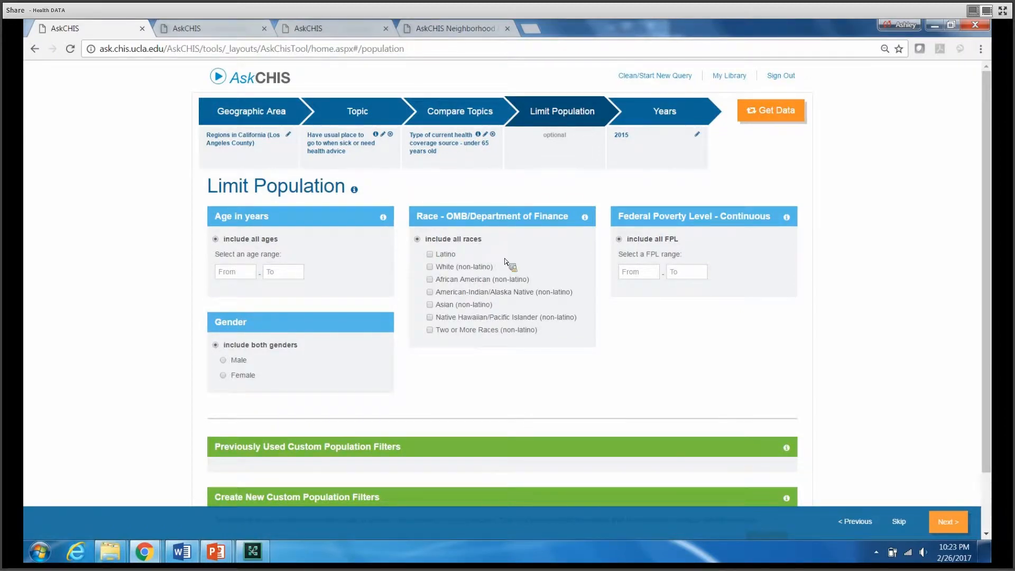
left_click_drag(469, 159, 464, 143)
left_click(465, 201)
Go to the time period choices, try comparing 2001 with 2015, and deselect 2001 again
left_click(663, 111)
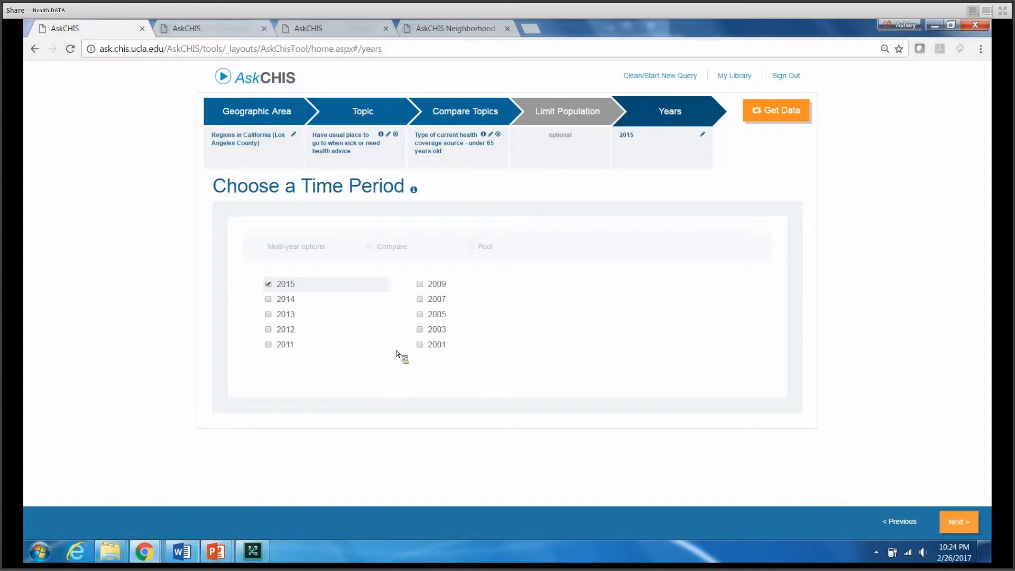
left_click(420, 346)
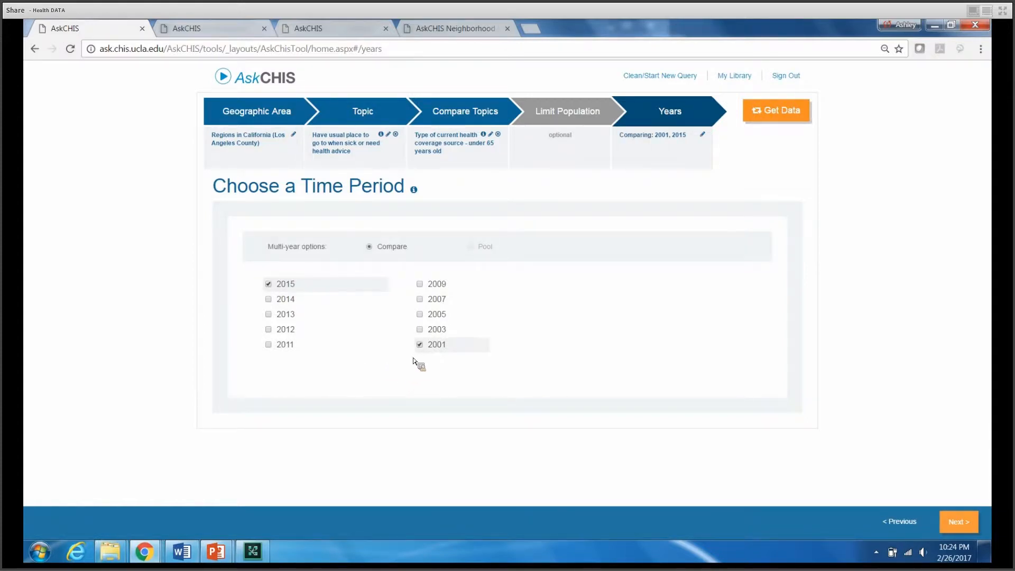
left_click(420, 344)
Try pooling 2013, 2014 and 2015, and clear 2013 and 2014 again so only 2015 is selected
left_click(267, 300)
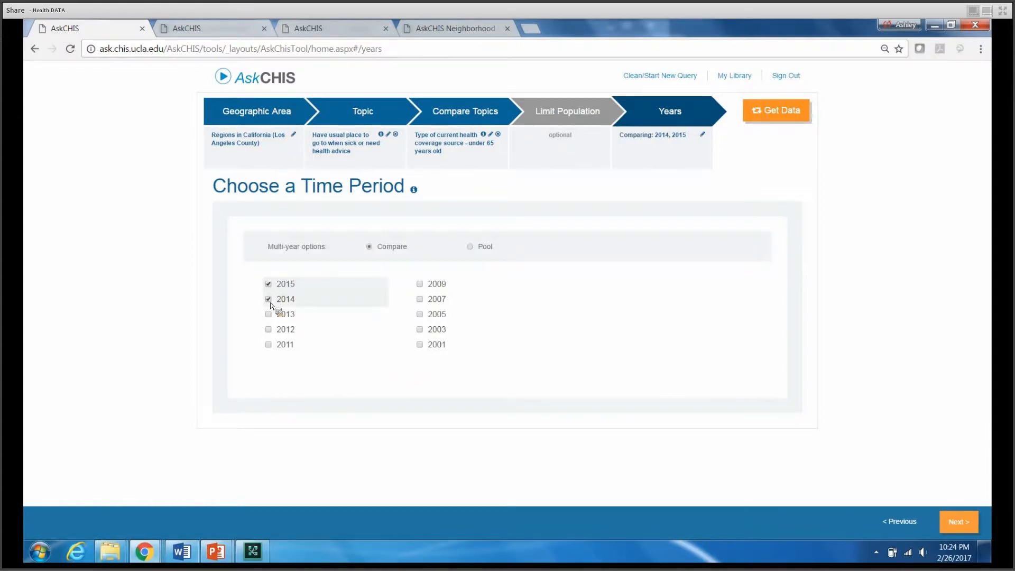
left_click(322, 313)
left_click(473, 253)
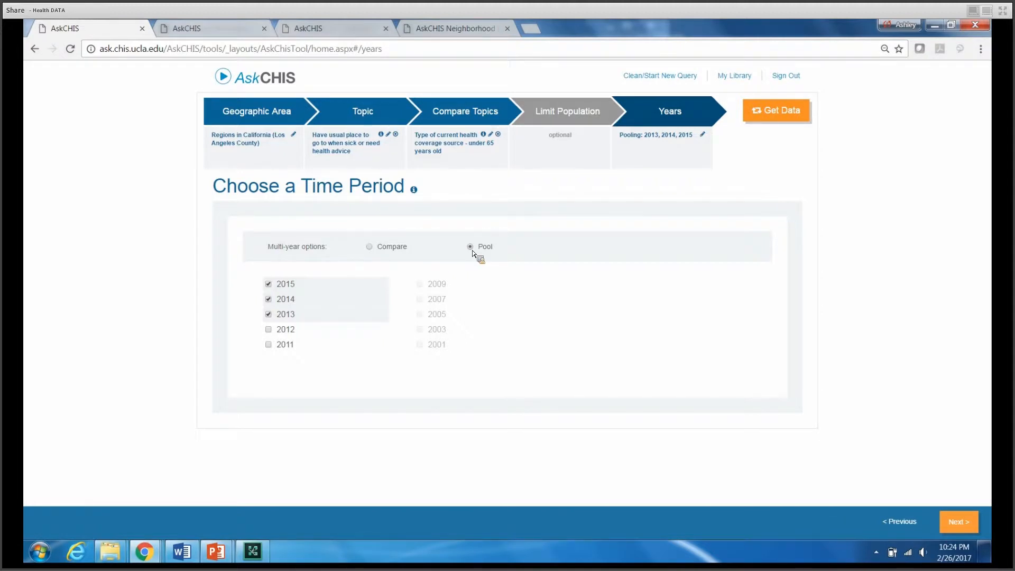
left_click(270, 316)
left_click(268, 299)
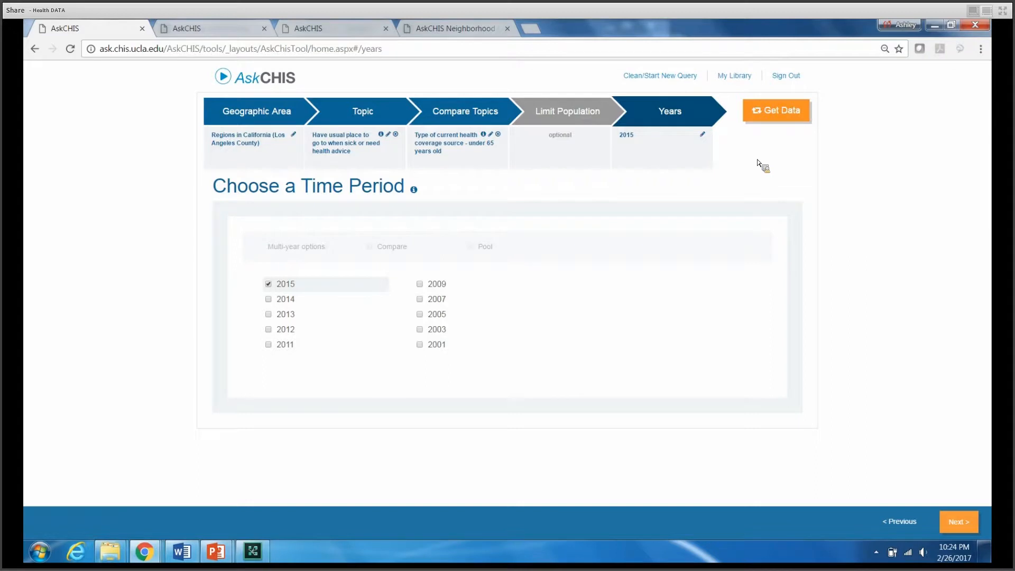
Get the data for the query and review usual source of care by coverage type, especially the uninsured without a usual source
left_click(776, 112)
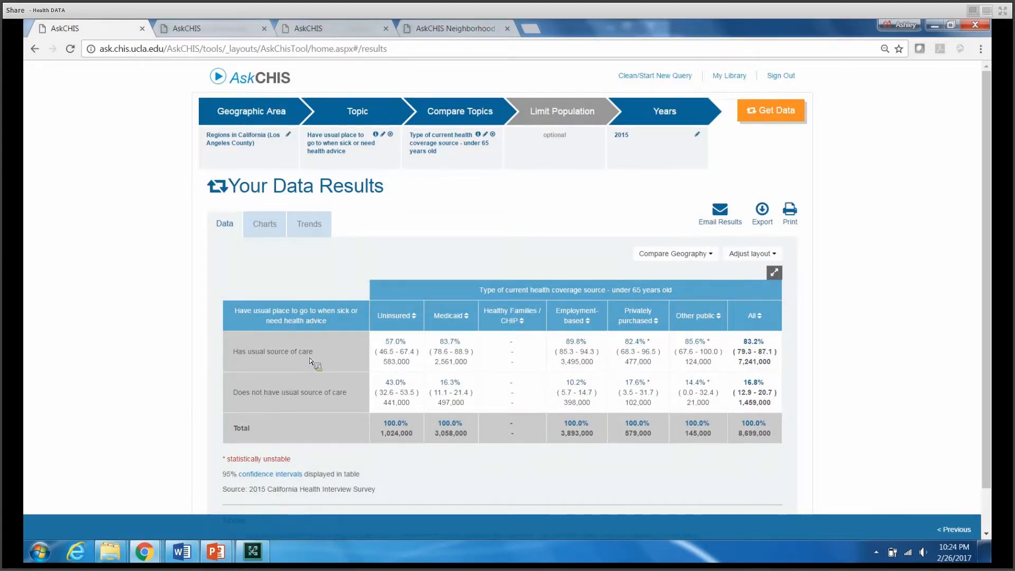
left_click_drag(317, 350, 230, 353)
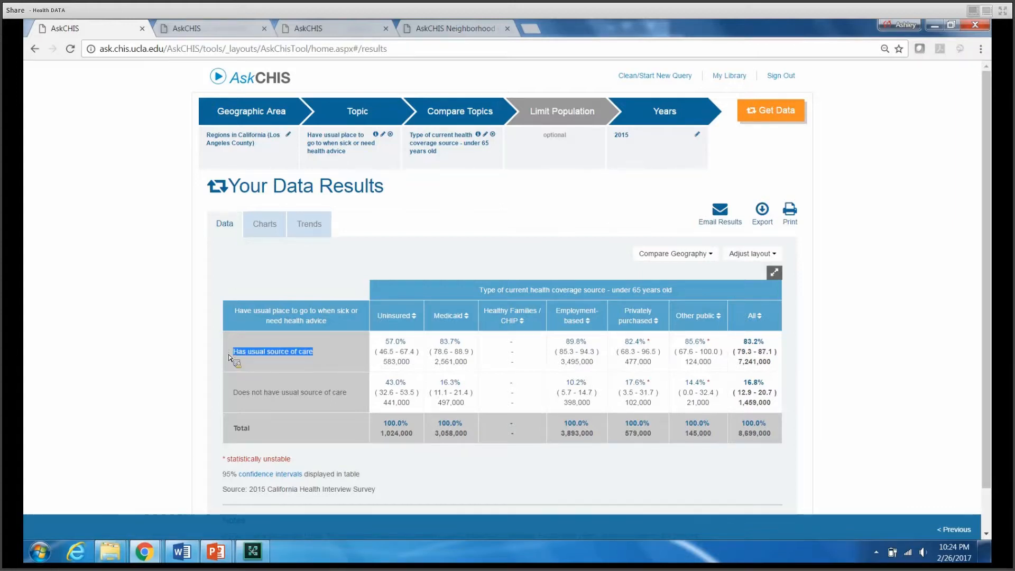
left_click_drag(476, 290, 680, 294)
left_click(682, 293)
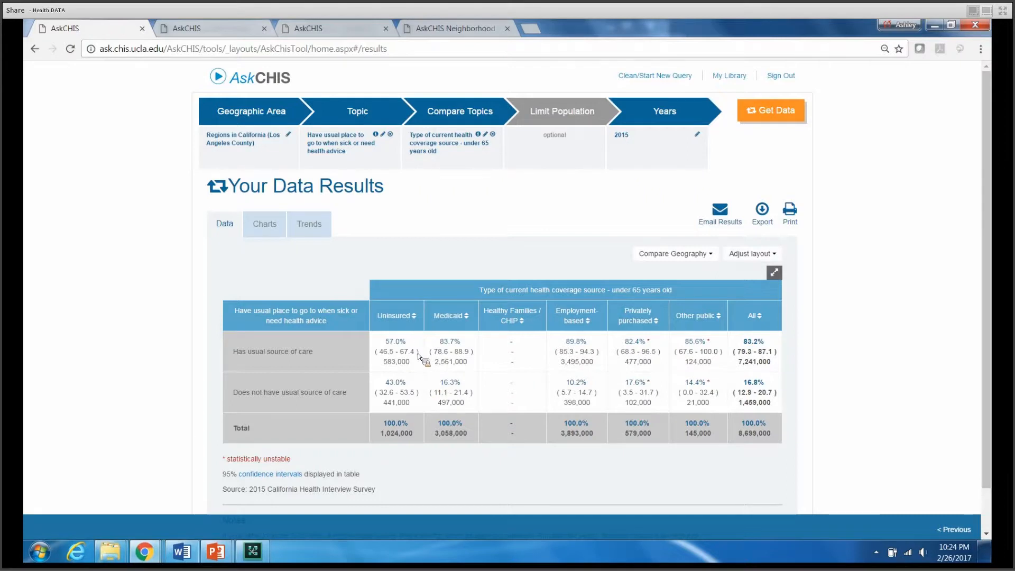
left_click_drag(408, 382, 390, 385)
left_click(404, 453)
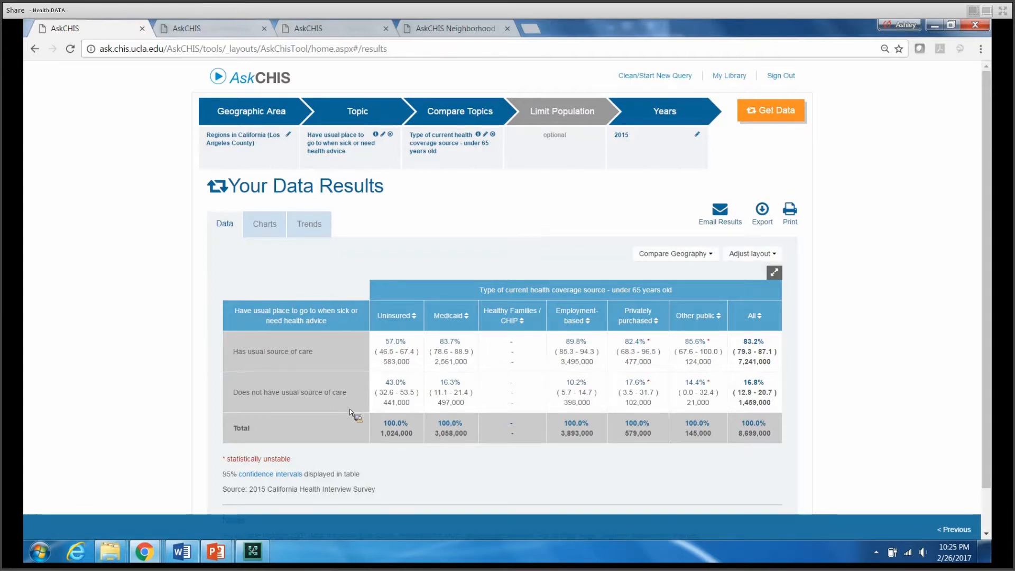
Try transposing the topics in the results table, review the swapped layout, and transpose them back
left_click(753, 256)
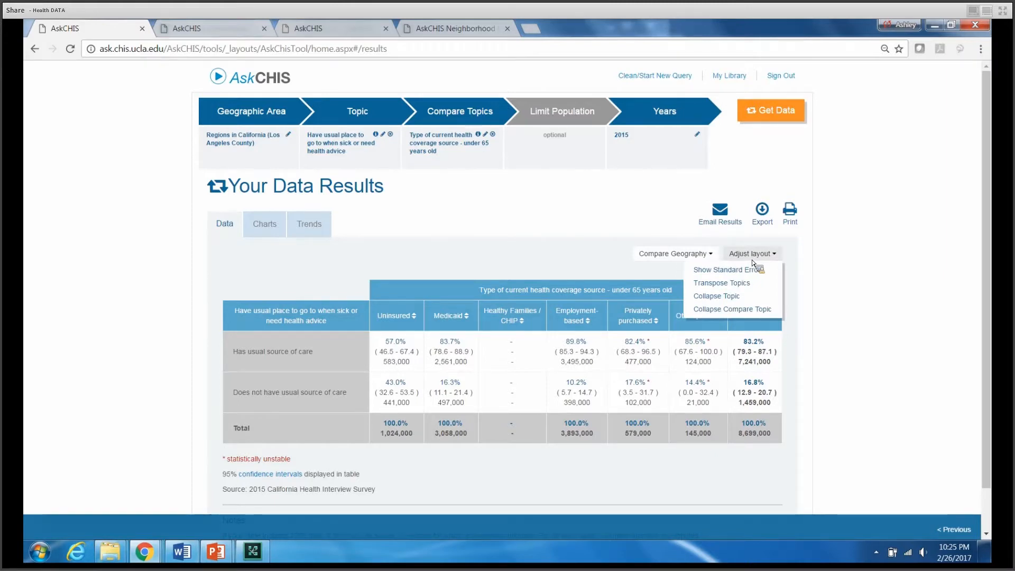
left_click(736, 284)
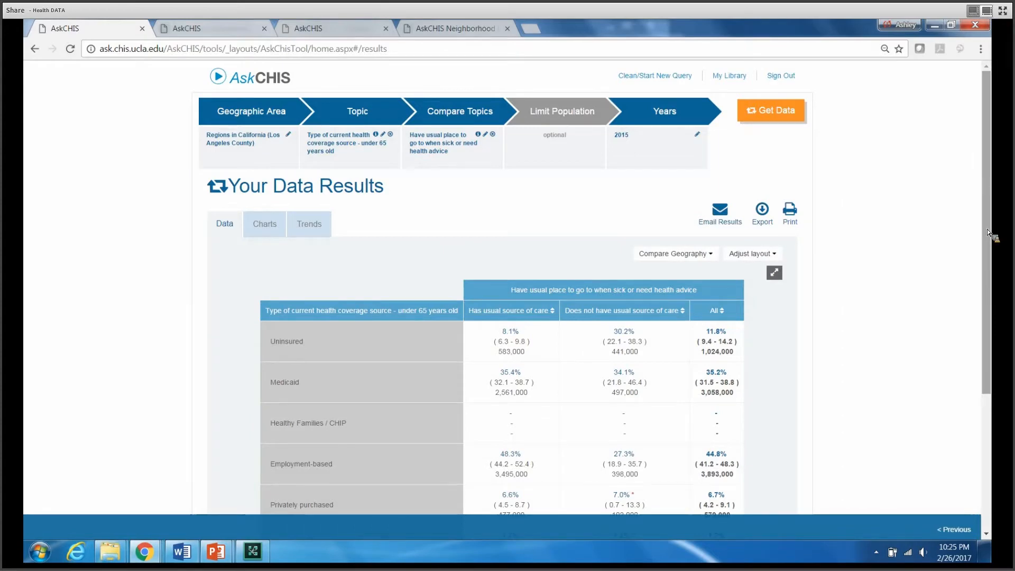
left_click_drag(986, 235, 994, 313)
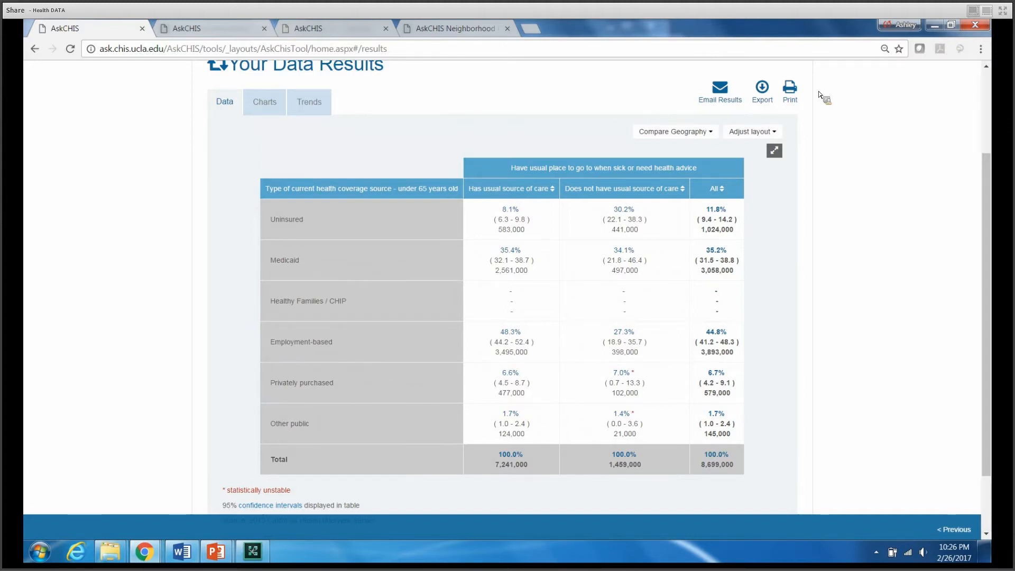
left_click(761, 131)
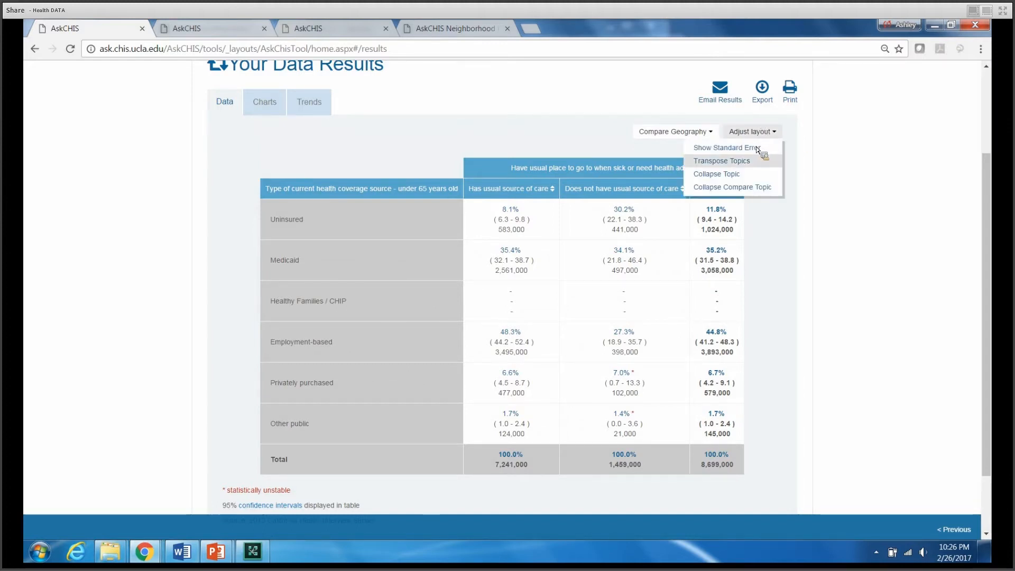
left_click(744, 160)
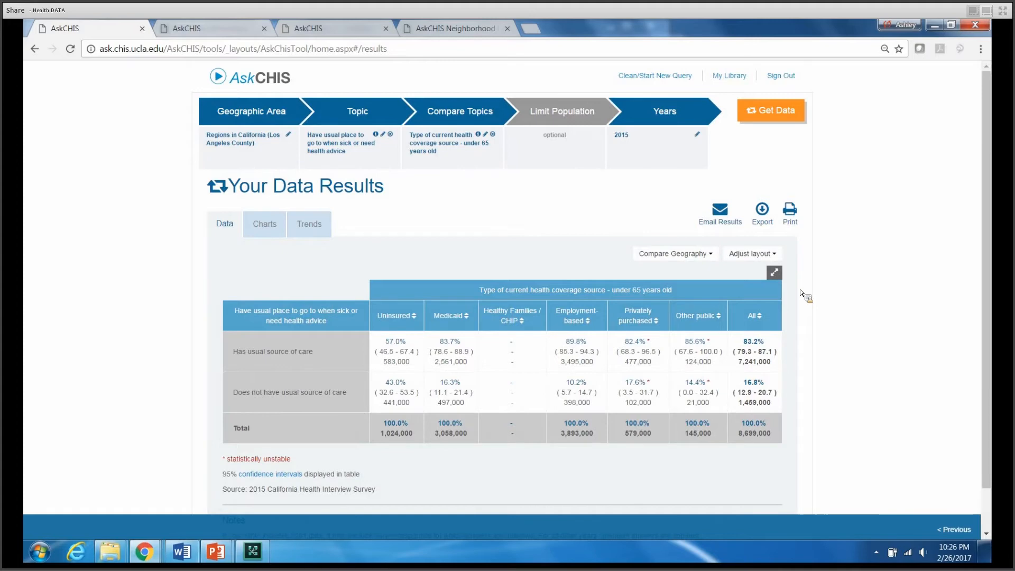
Compare the Los Angeles County results to the state and review the statewide uninsured figures for no usual source of care
left_click(696, 258)
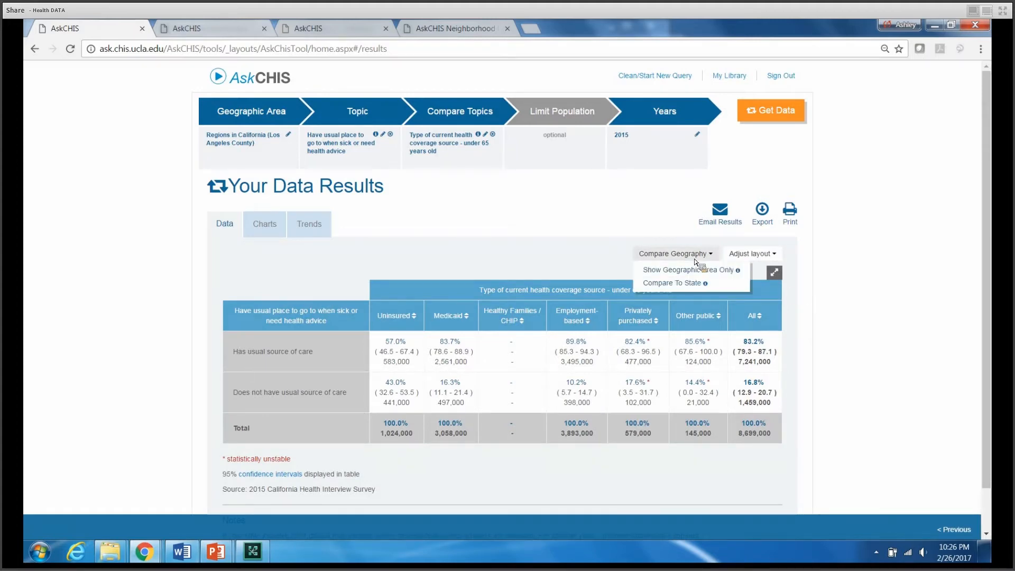
left_click(687, 283)
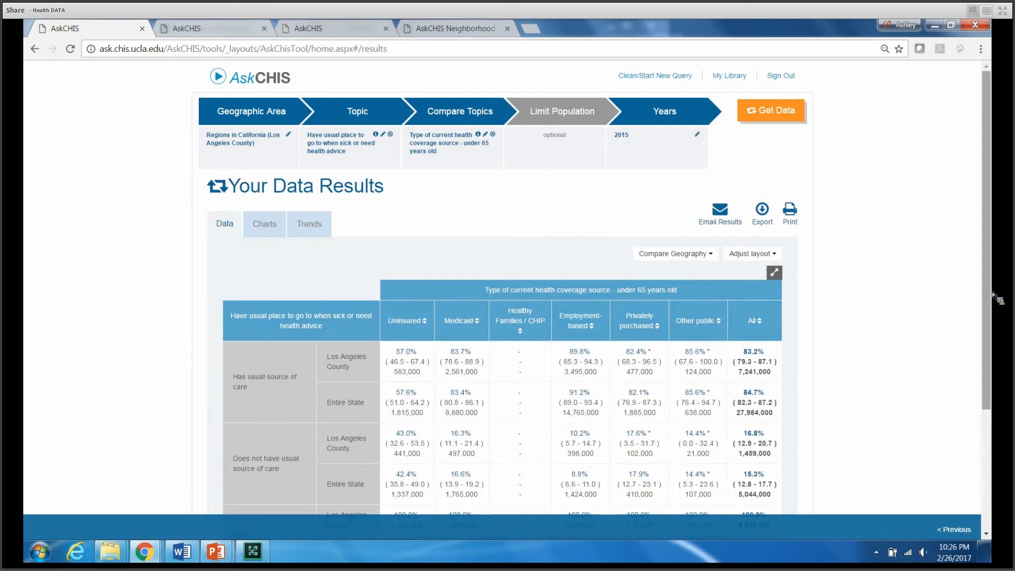
scroll(993, 325, "down", 1)
scroll(992, 324, "down", 1)
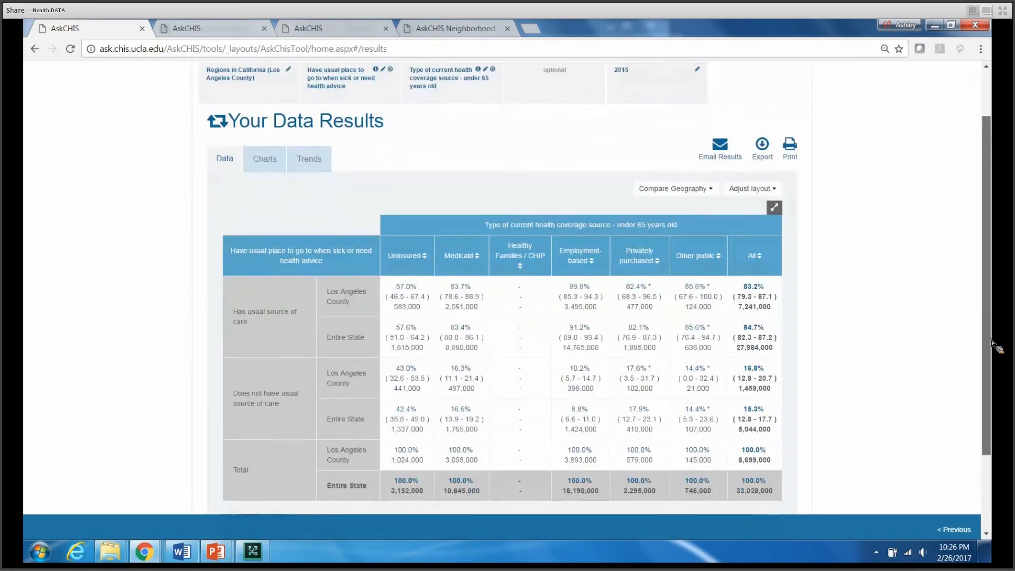
scroll(989, 354, "down", 1)
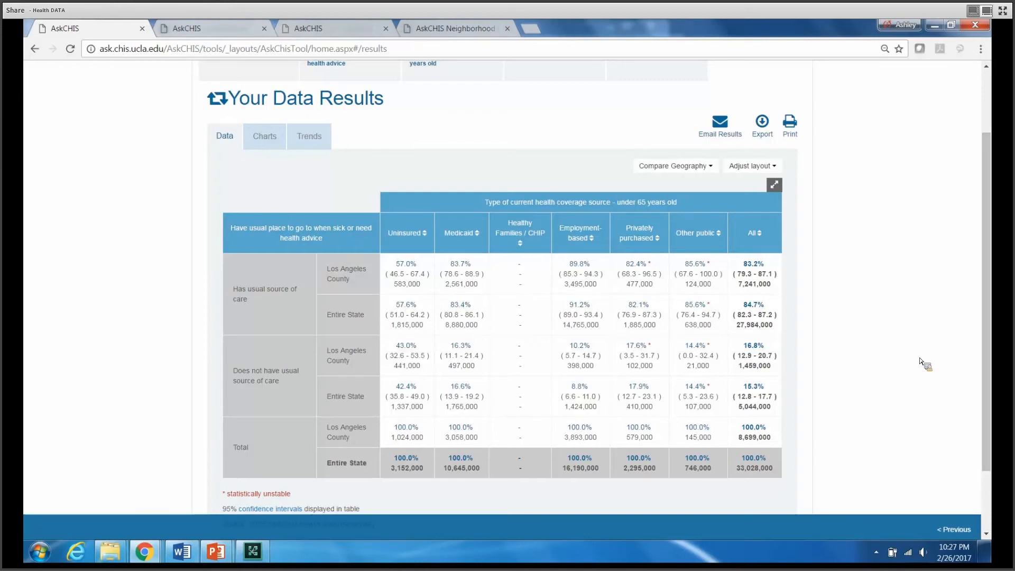
left_click_drag(430, 409, 390, 393)
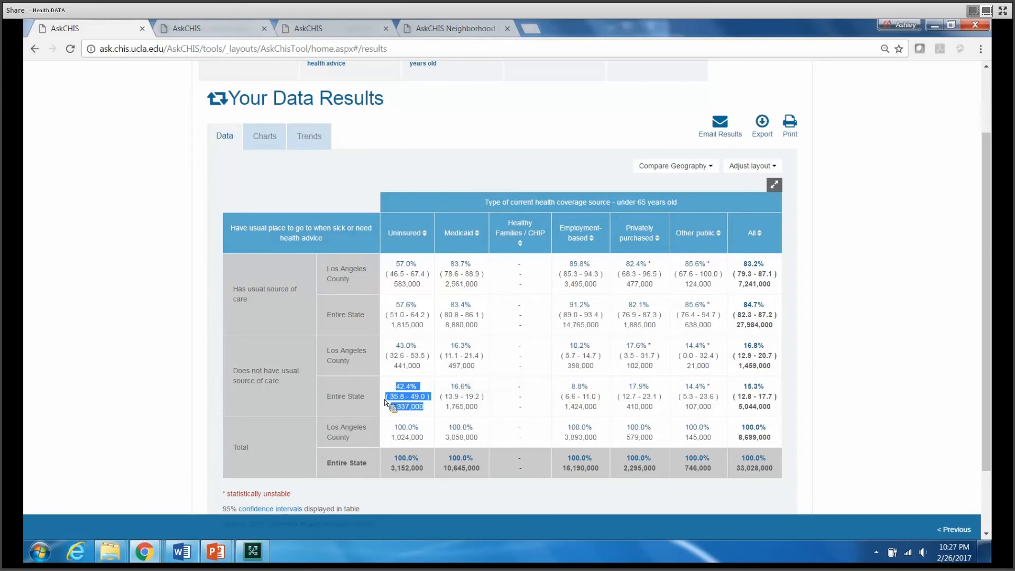
left_click(390, 390)
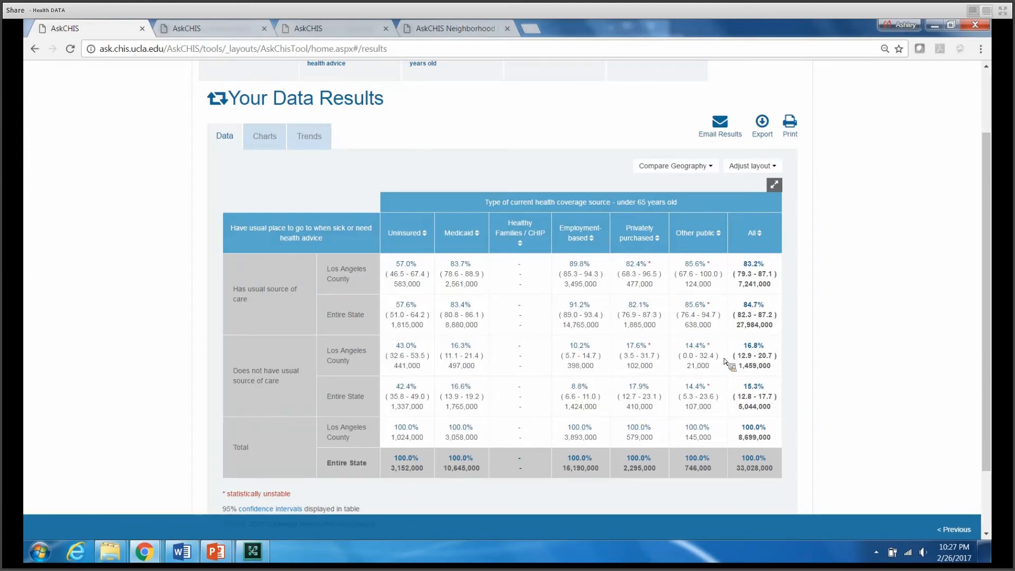
left_click_drag(990, 407, 994, 354)
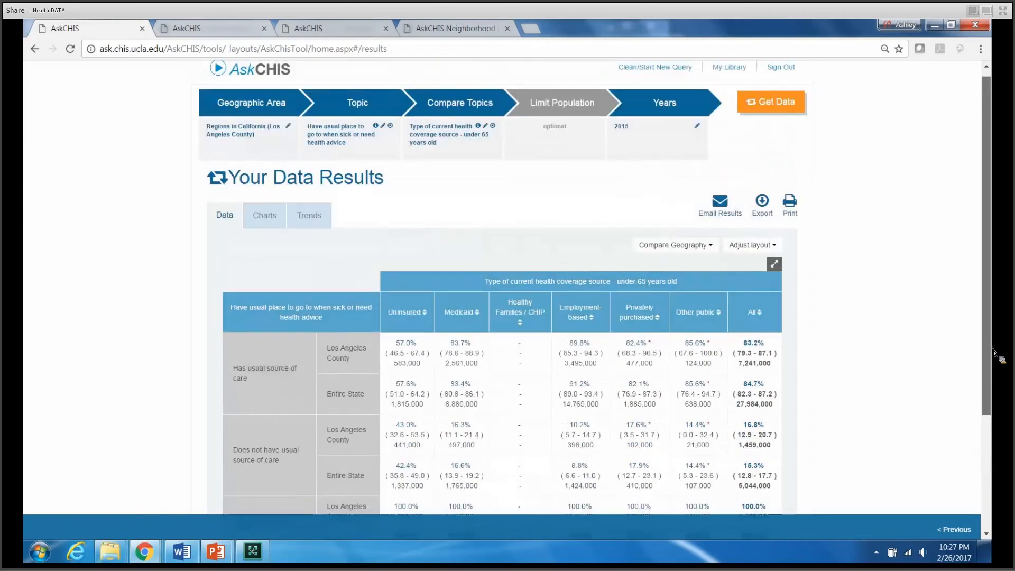